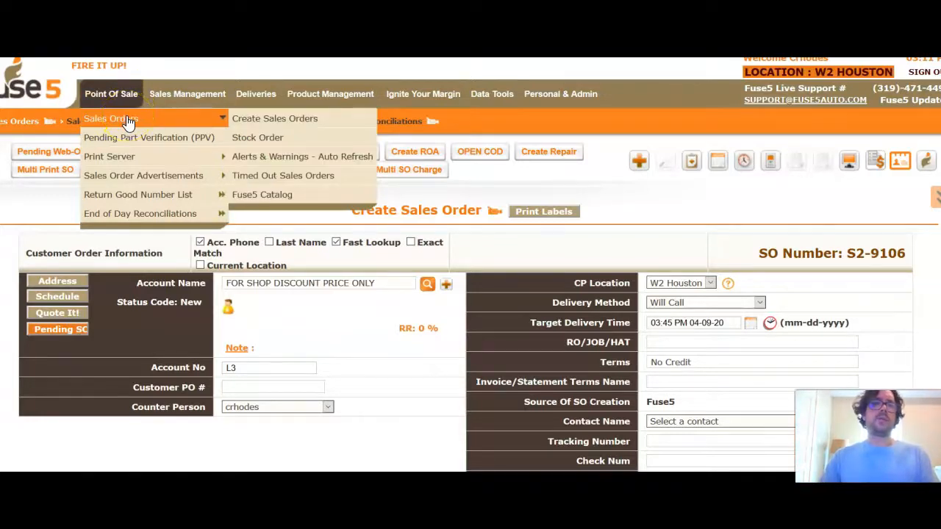
Step: Start a new sales order, S2-9108
{"action": "left_click", "coordinate": [130, 120]}
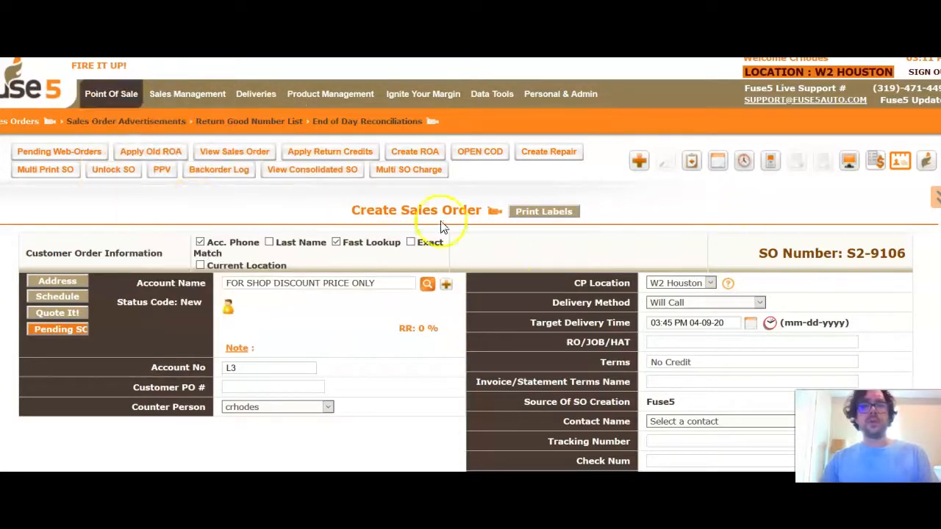
{"action": "left_click", "coordinate": [639, 164]}
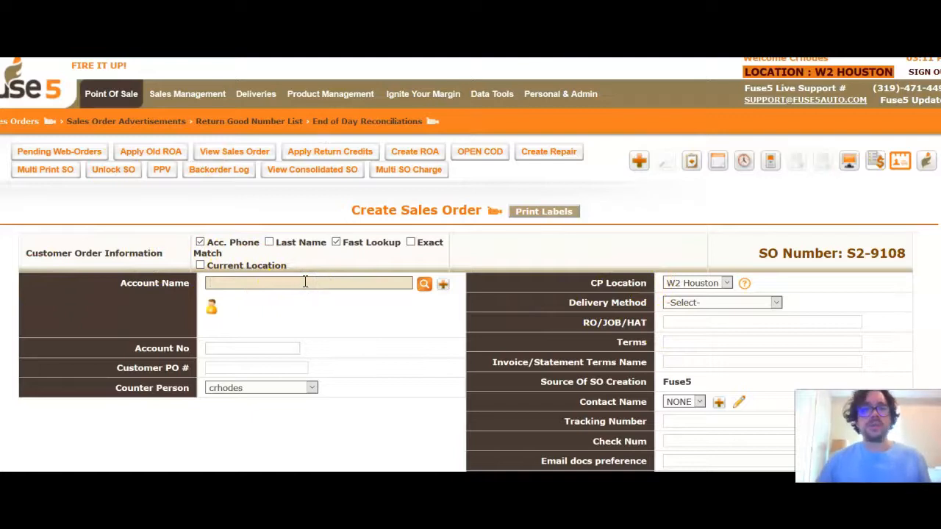
{"action": "left_click", "coordinate": [213, 309]}
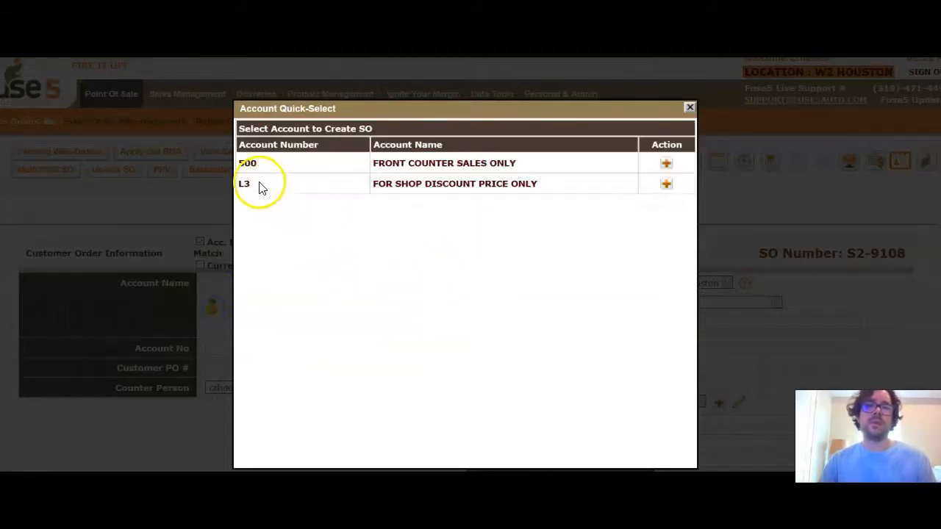
{"action": "left_click", "coordinate": [689, 107]}
Step: Attach account L3 'FOR SHOP DISCOUNT PRICE ONLY' to the order, declining to create a new account
{"action": "left_click", "coordinate": [335, 287]}
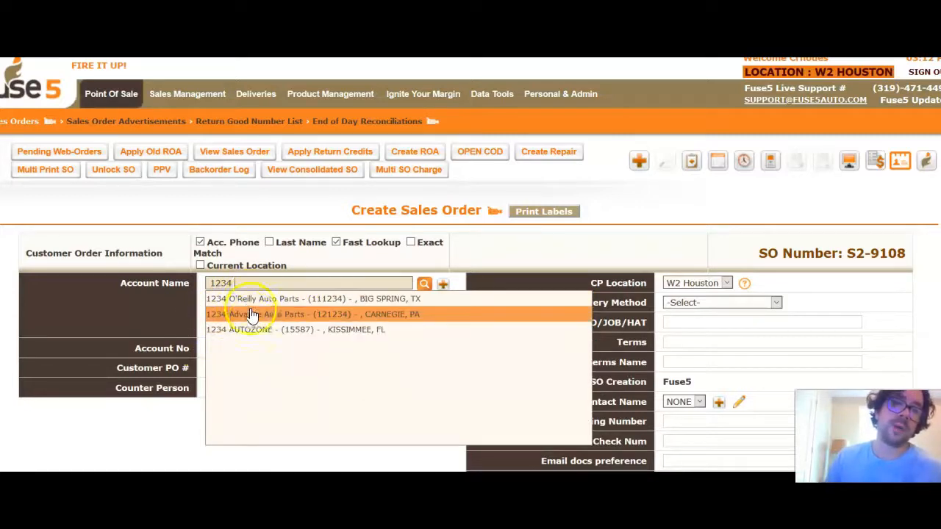
{"action": "key", "text": "Return"}
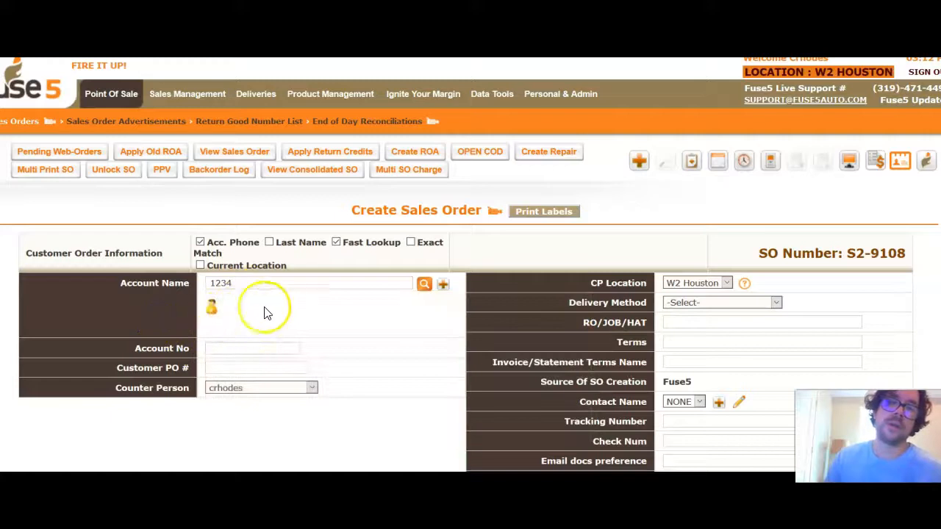
{"action": "double_click", "coordinate": [285, 279]}
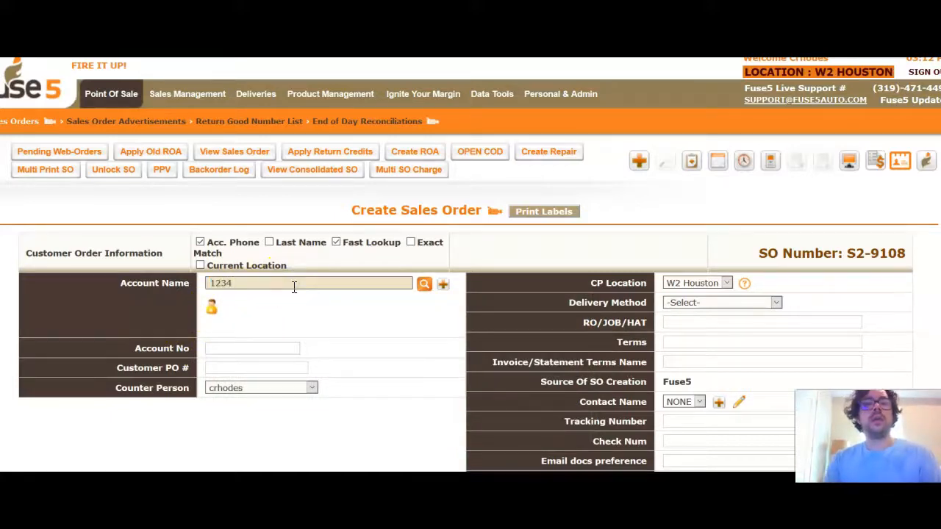
{"action": "left_click", "coordinate": [212, 307]}
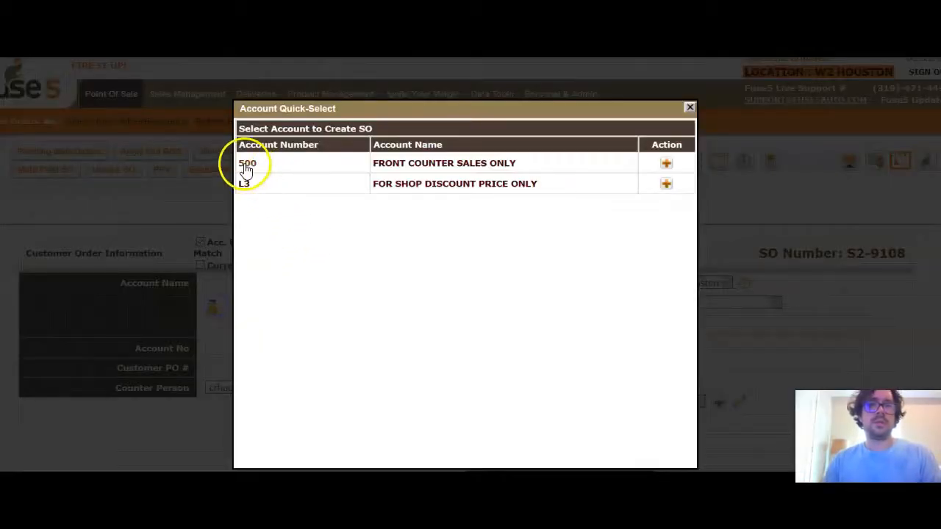
{"action": "left_click", "coordinate": [243, 183]}
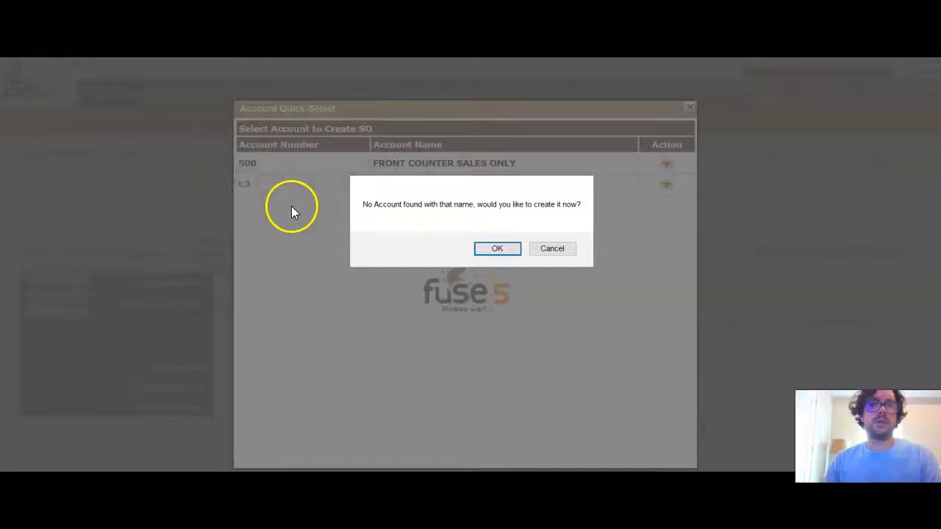
{"action": "left_click", "coordinate": [549, 252]}
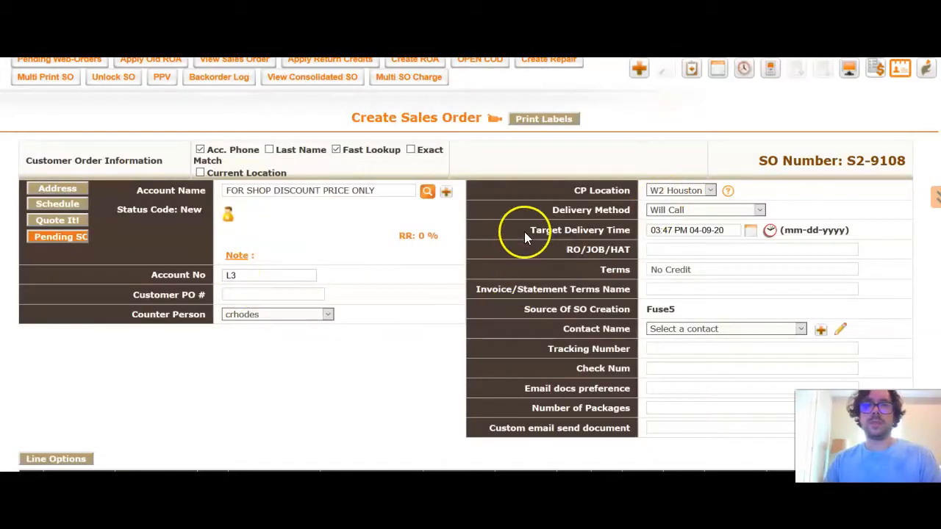
{"action": "scroll", "coordinate": [531, 239], "scroll_direction": "down", "scroll_amount": 4}
{"action": "scroll", "coordinate": [529, 256], "scroll_direction": "up", "scroll_amount": 5}
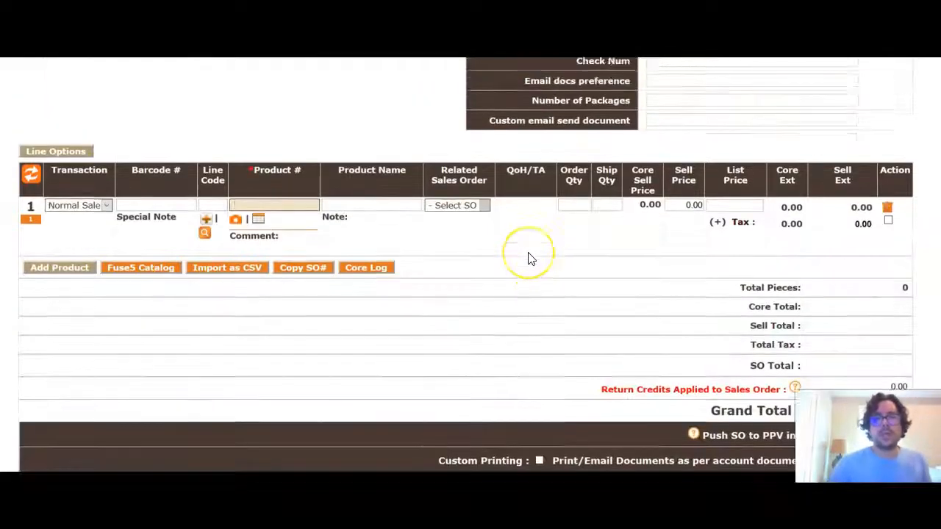
{"action": "scroll", "coordinate": [528, 259], "scroll_direction": "down", "scroll_amount": 3}
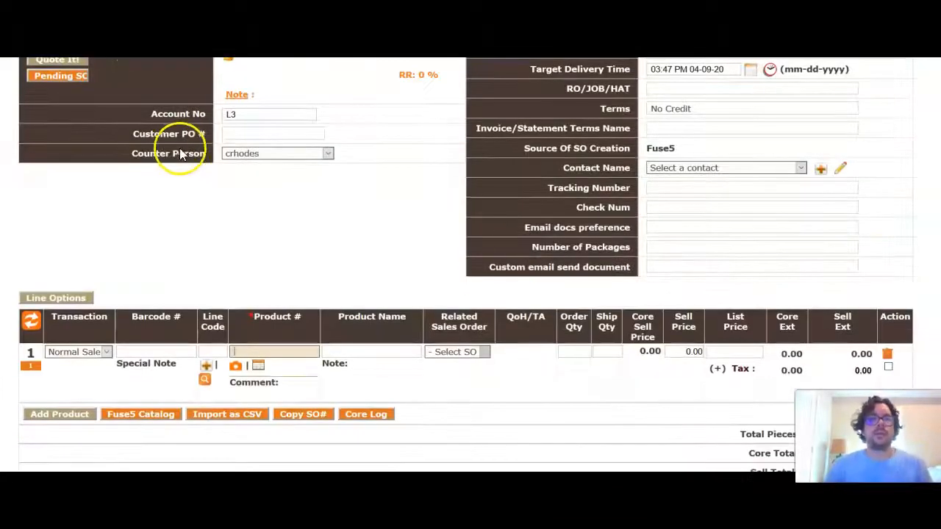
{"action": "scroll", "coordinate": [735, 238], "scroll_direction": "up", "scroll_amount": 2}
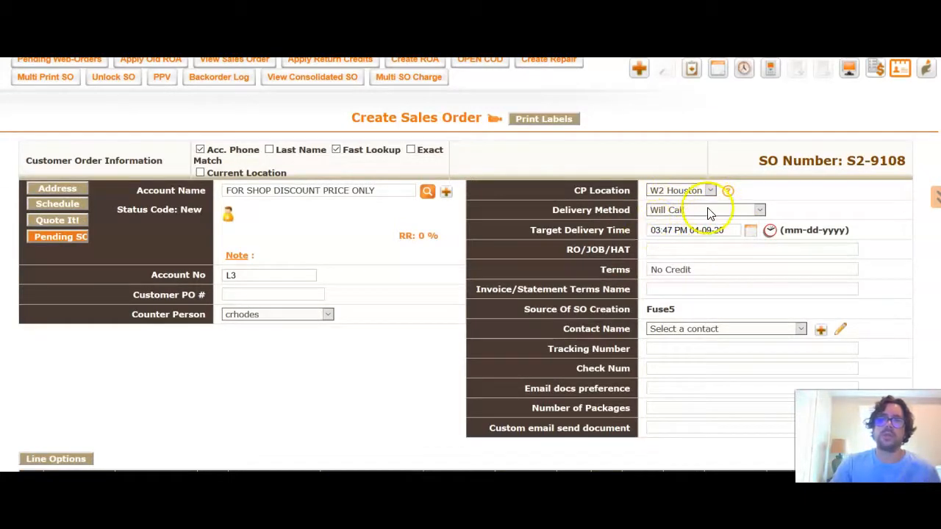
{"action": "left_click", "coordinate": [710, 210]}
{"action": "left_click", "coordinate": [559, 284]}
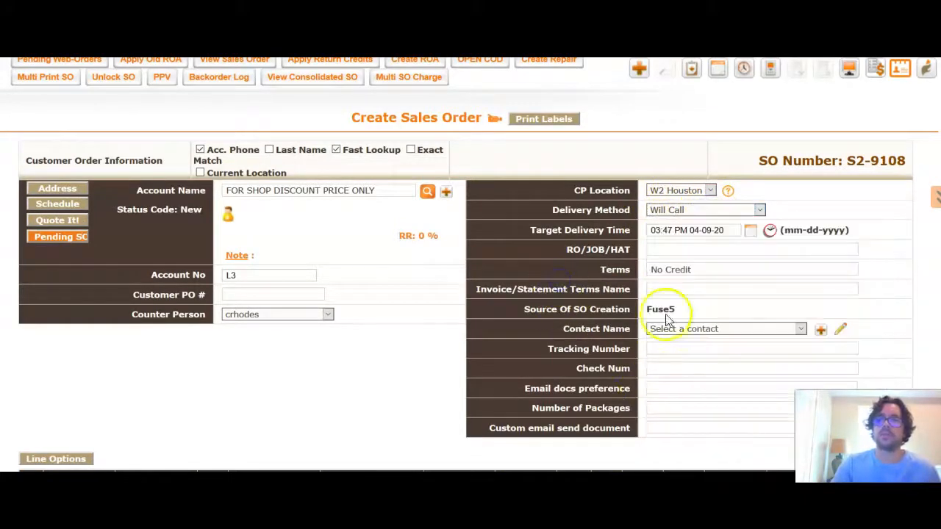
{"action": "scroll", "coordinate": [367, 327], "scroll_direction": "down", "scroll_amount": 3}
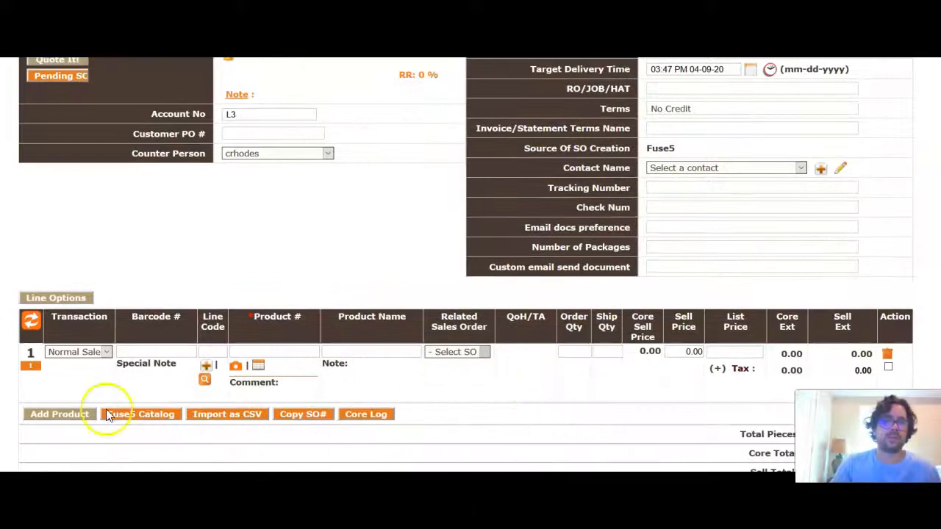
{"action": "left_click", "coordinate": [303, 352]}
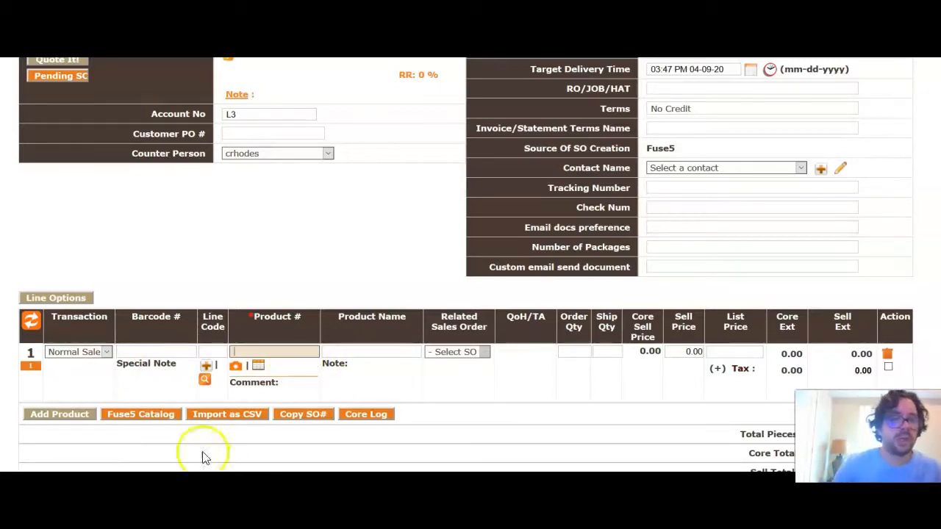
Step: In the Catalog, reuse the 1997 Chevrolet C1500 vehicle lookup and browse its part results
{"action": "left_click", "coordinate": [174, 421]}
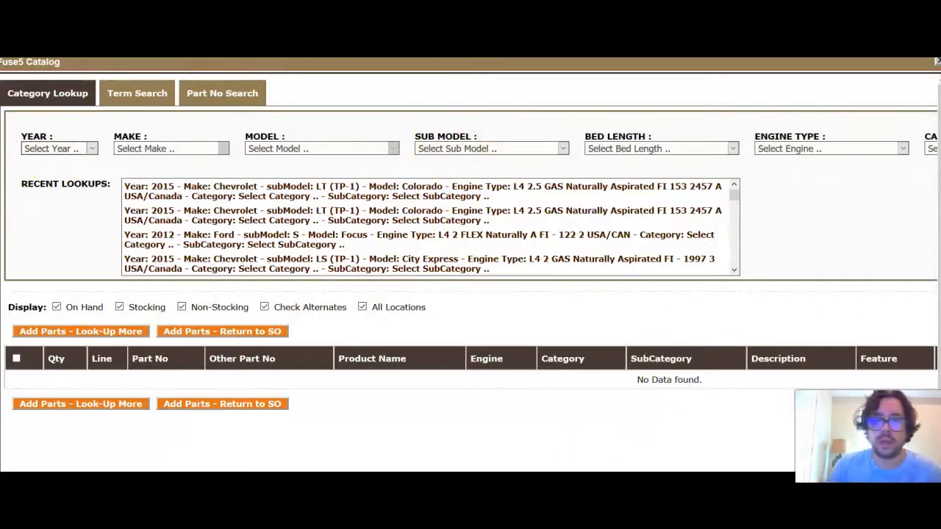
{"action": "scroll", "coordinate": [470, 276], "scroll_direction": "right", "scroll_amount": 5}
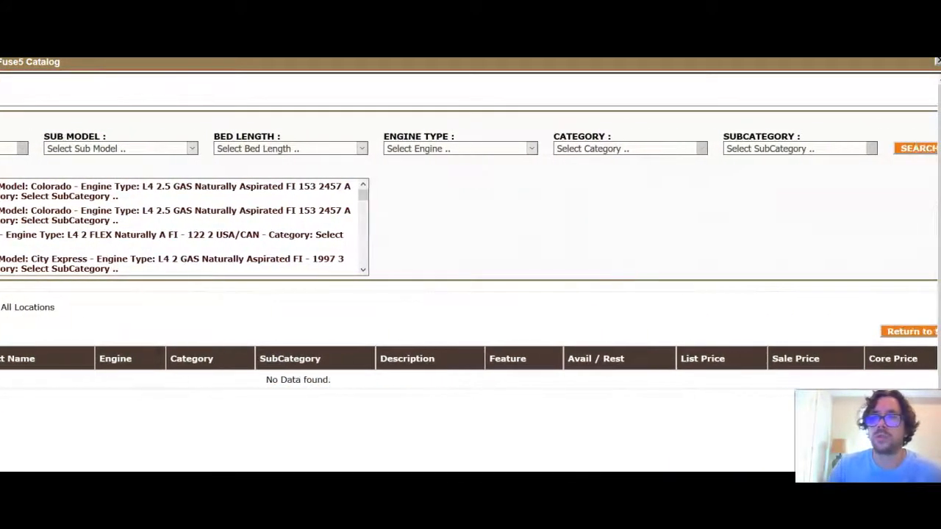
{"action": "scroll", "coordinate": [470, 276], "scroll_direction": "left", "scroll_amount": 5}
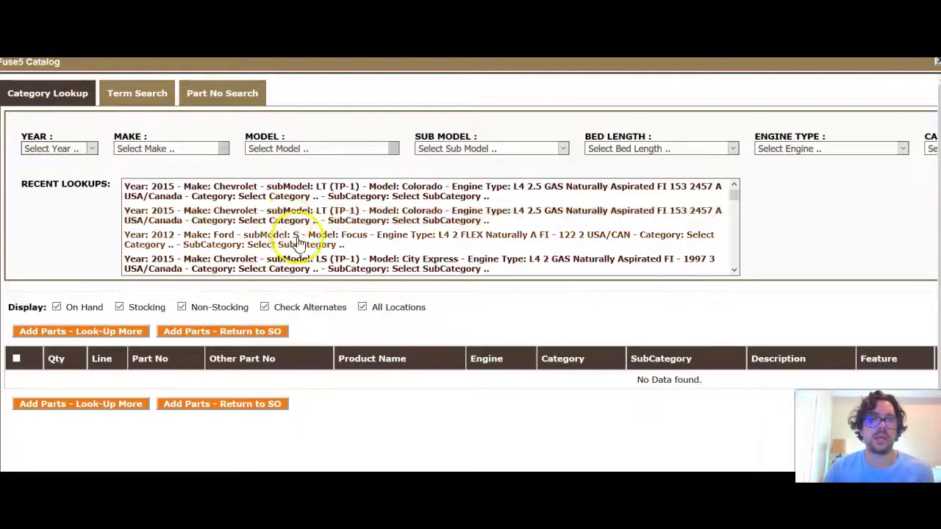
{"action": "scroll", "coordinate": [298, 243], "scroll_direction": "down", "scroll_amount": 3}
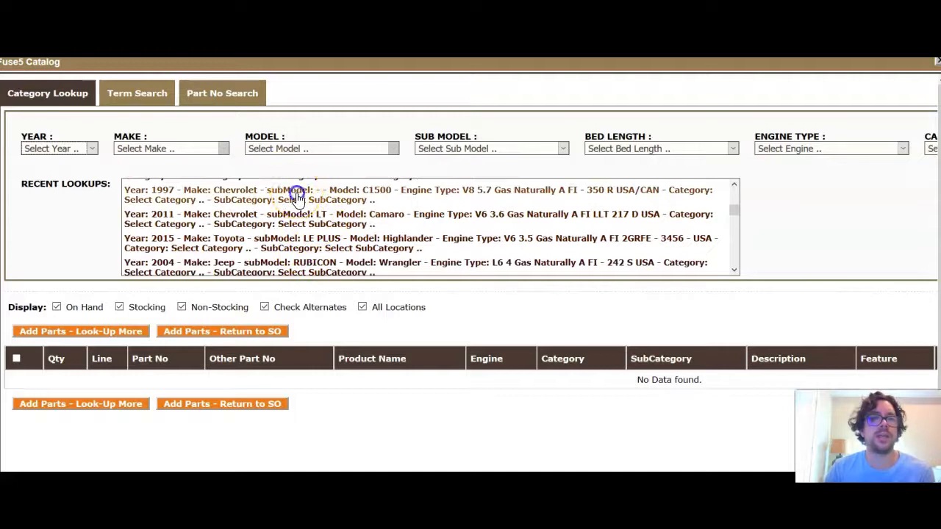
{"action": "left_click", "coordinate": [297, 195]}
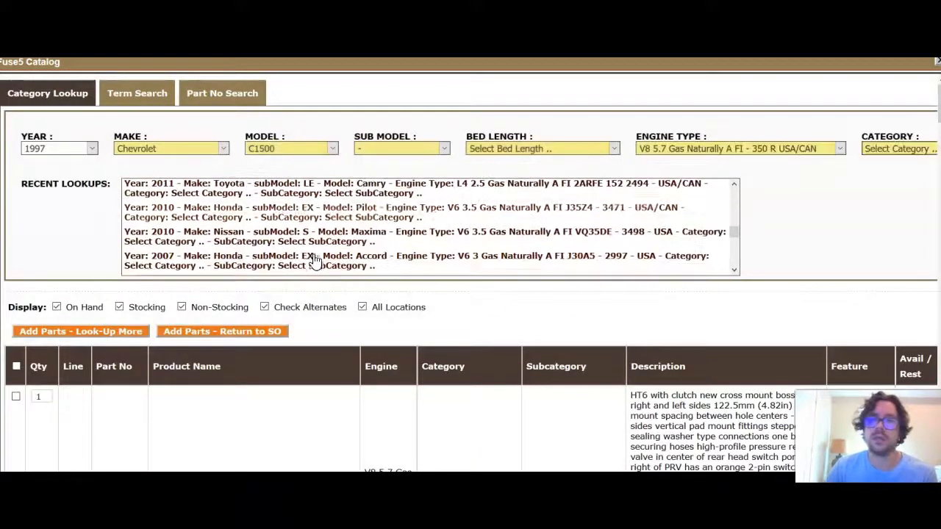
{"action": "scroll", "coordinate": [756, 311], "scroll_direction": "down", "scroll_amount": 5}
{"action": "scroll", "coordinate": [737, 336], "scroll_direction": "up", "scroll_amount": 2}
{"action": "scroll", "coordinate": [751, 310], "scroll_direction": "down", "scroll_amount": 1}
{"action": "scroll", "coordinate": [751, 309], "scroll_direction": "down", "scroll_amount": 8}
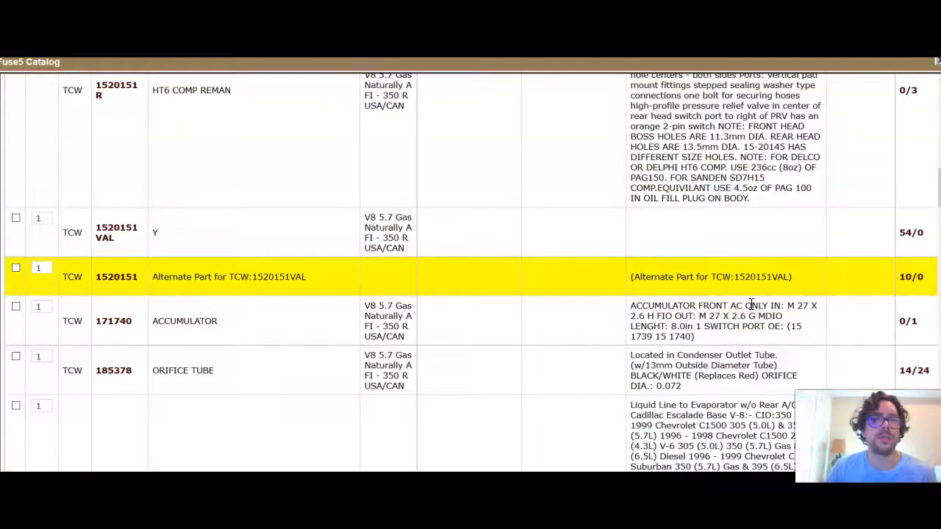
{"action": "scroll", "coordinate": [751, 305], "scroll_direction": "up", "scroll_amount": 5}
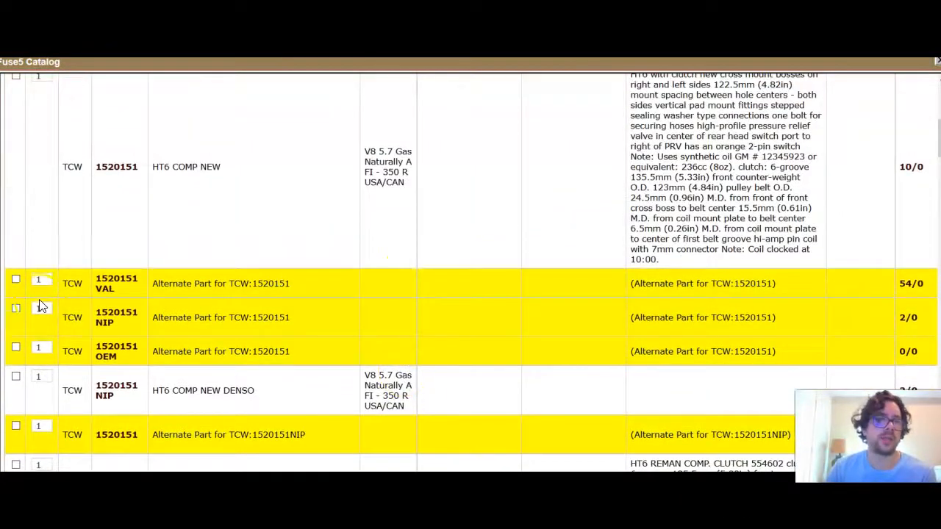
{"action": "scroll", "coordinate": [41, 306], "scroll_direction": "up", "scroll_amount": 2}
{"action": "scroll", "coordinate": [39, 311], "scroll_direction": "down", "scroll_amount": 3}
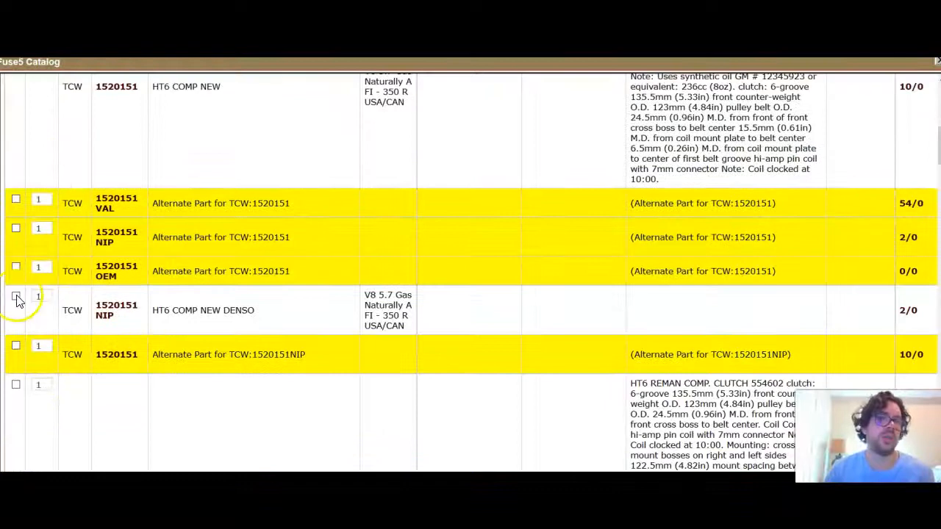
{"action": "scroll", "coordinate": [28, 263], "scroll_direction": "up", "scroll_amount": 5}
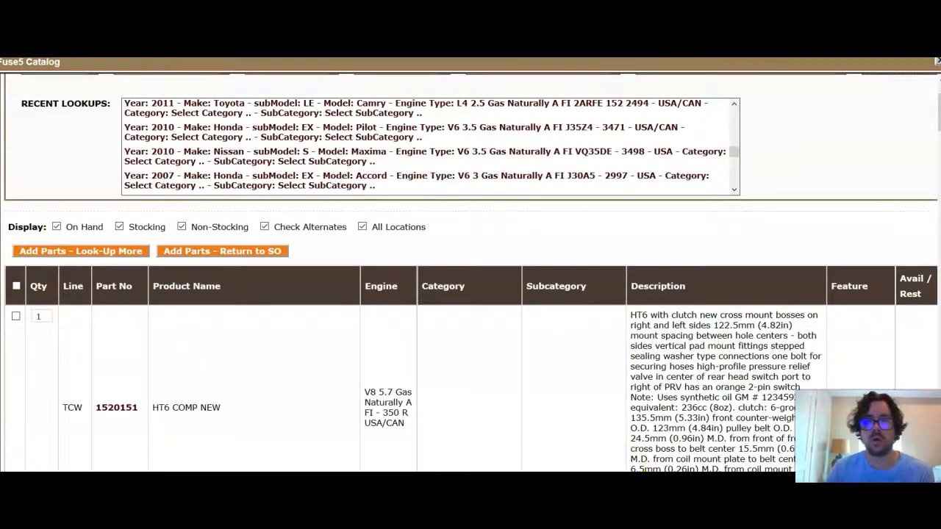
{"action": "scroll", "coordinate": [466, 272], "scroll_direction": "right", "scroll_amount": 5}
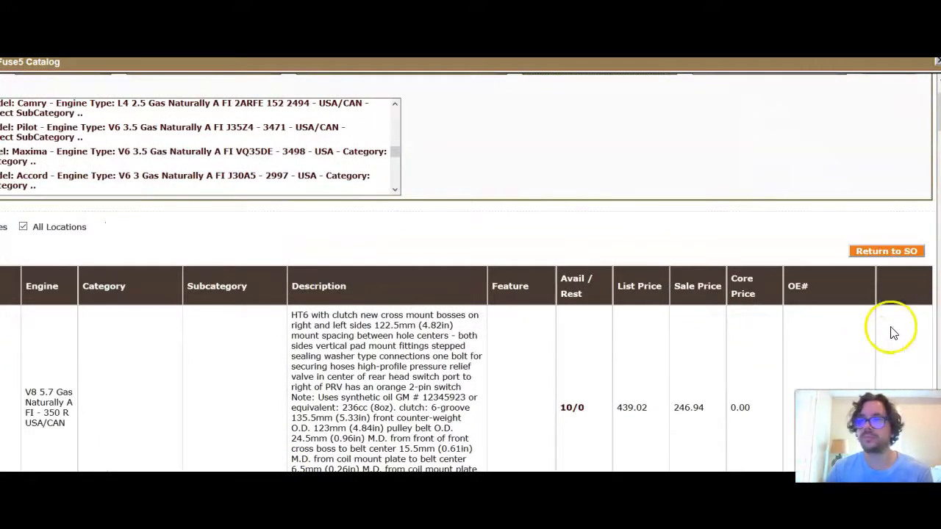
{"action": "scroll", "coordinate": [874, 343], "scroll_direction": "down", "scroll_amount": 2}
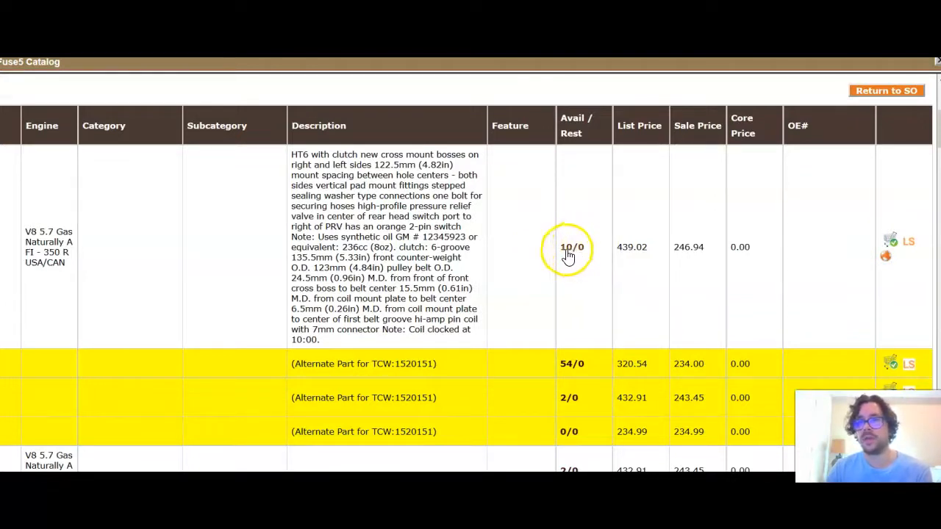
Step: Add the HT6 COMP NEW compressor, part 1520151, to the order as line 1
{"action": "left_click", "coordinate": [889, 261]}
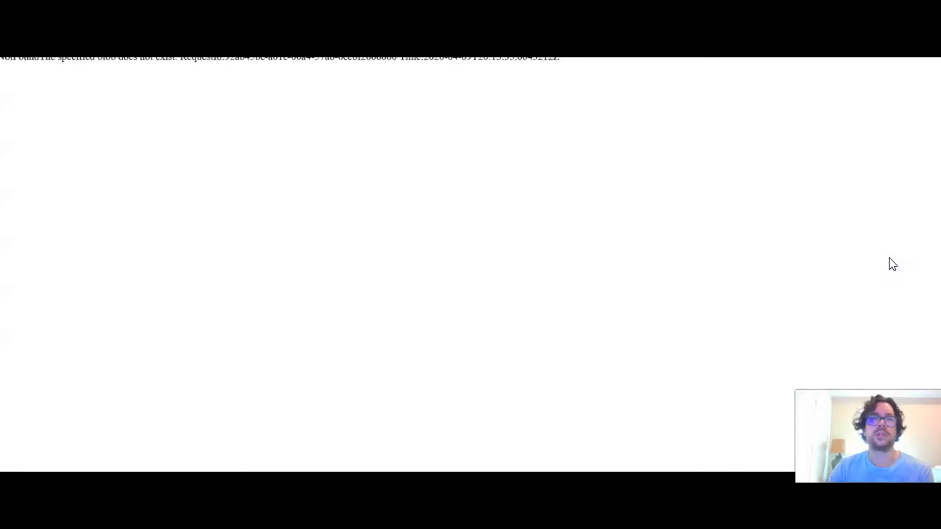
{"action": "key", "text": "ctrl+w"}
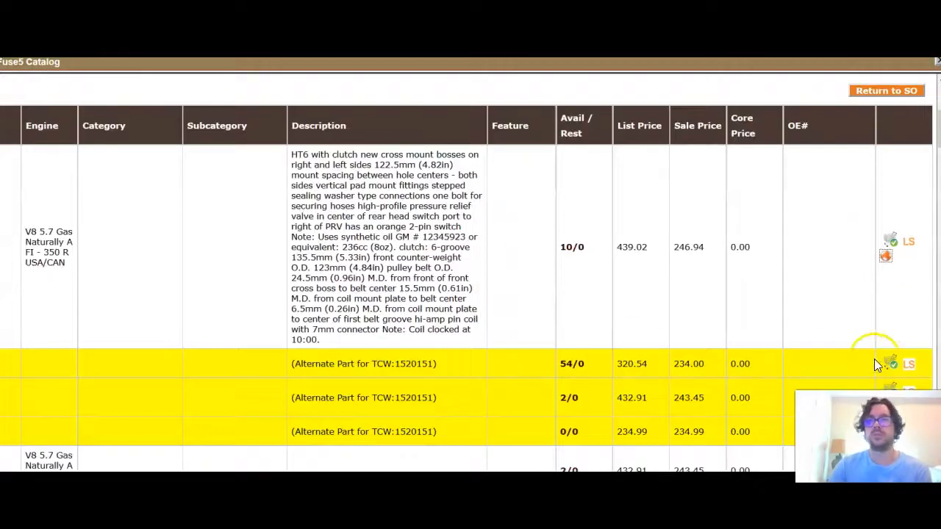
{"action": "scroll", "coordinate": [865, 327], "scroll_direction": "down", "scroll_amount": 5}
{"action": "scroll", "coordinate": [836, 209], "scroll_direction": "up", "scroll_amount": 7}
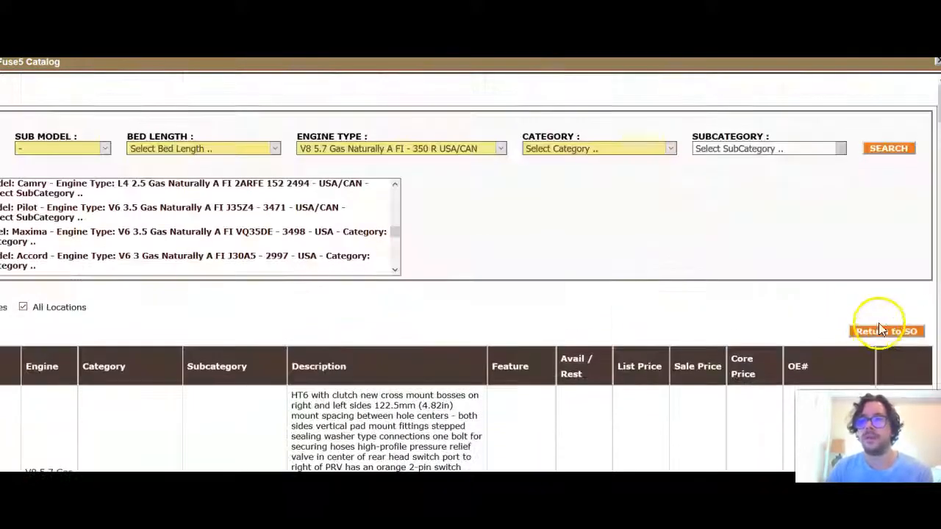
{"action": "scroll", "coordinate": [851, 168], "scroll_direction": "down", "scroll_amount": 4}
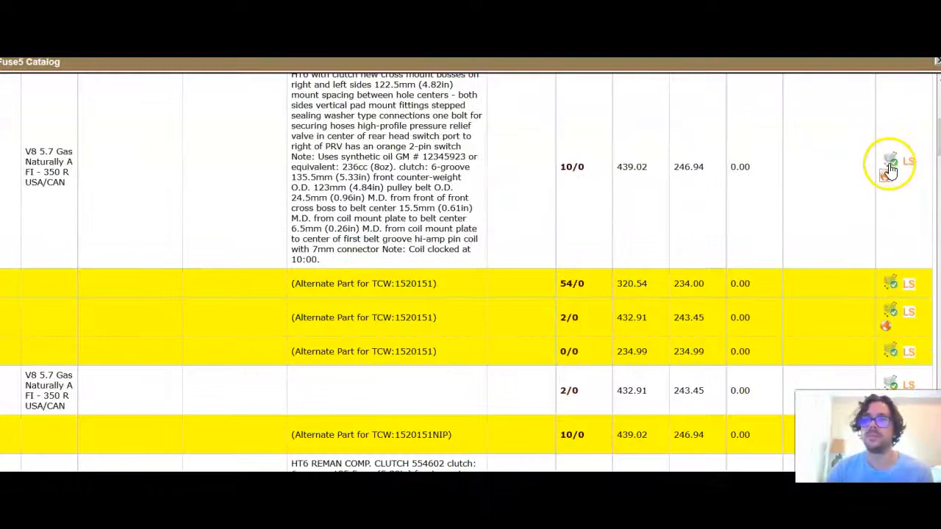
{"action": "left_click", "coordinate": [889, 161]}
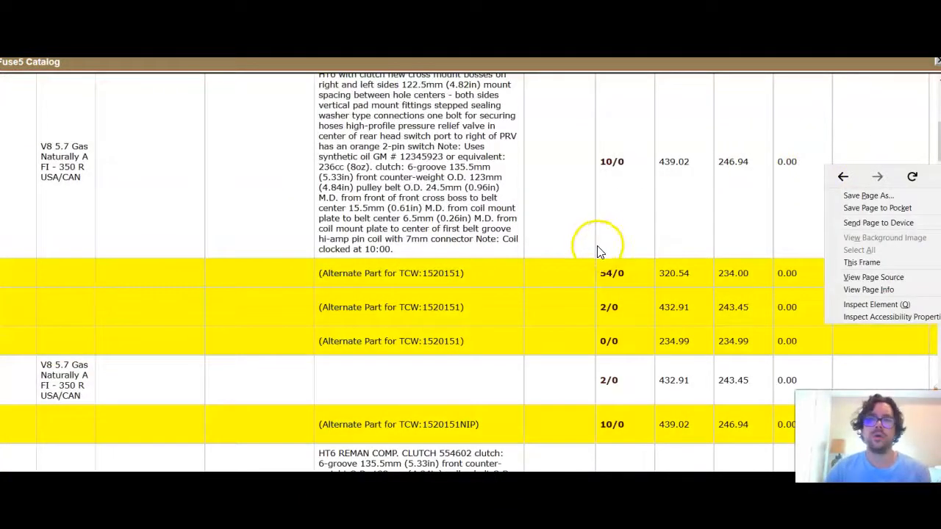
{"action": "left_click", "coordinate": [937, 62]}
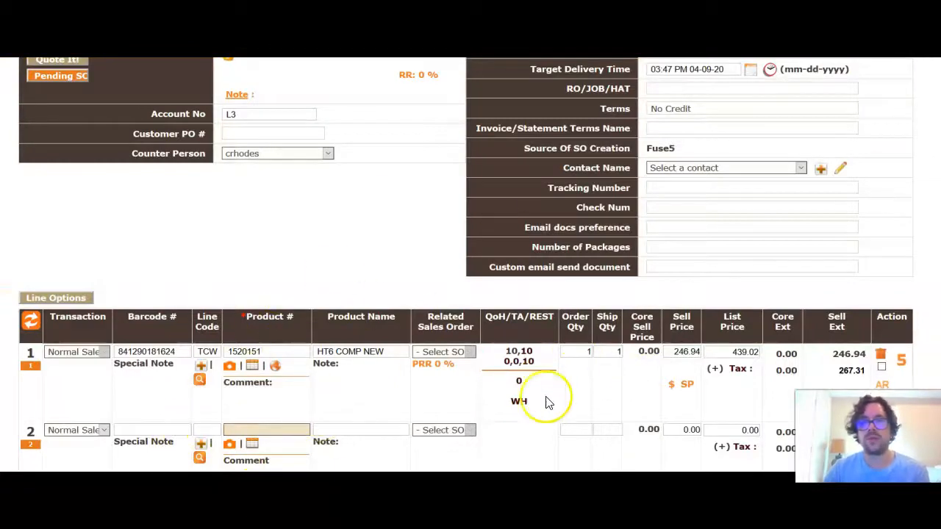
Step: Uncheck 'Push SO to PPV instead of Finalizing' on the order totals
{"action": "scroll", "coordinate": [377, 331], "scroll_direction": "up", "scroll_amount": 5}
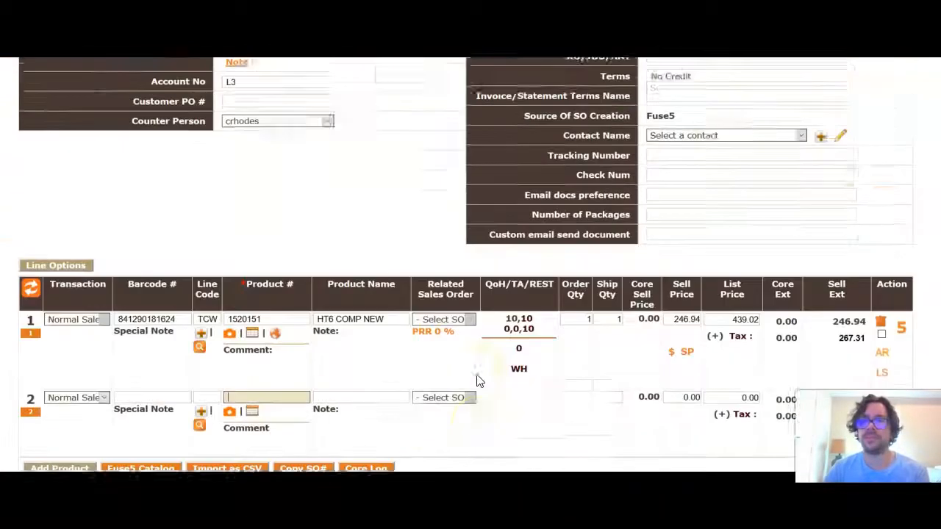
{"action": "scroll", "coordinate": [476, 380], "scroll_direction": "down", "scroll_amount": 5}
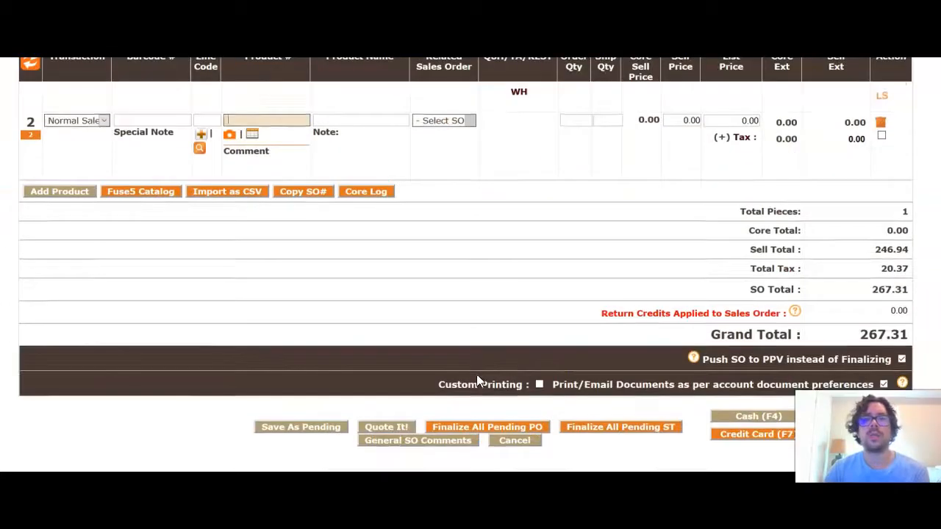
{"action": "left_click", "coordinate": [901, 360]}
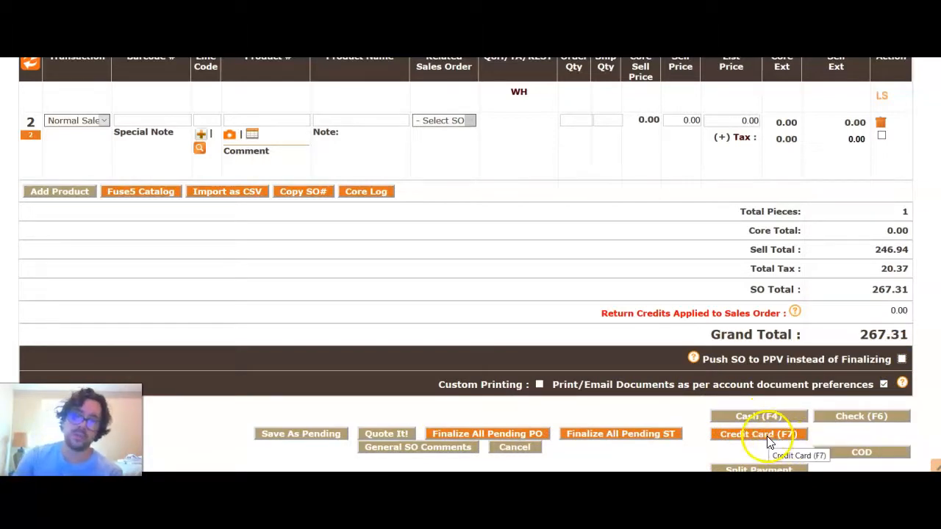
{"action": "scroll", "coordinate": [761, 437], "scroll_direction": "down", "scroll_amount": 1}
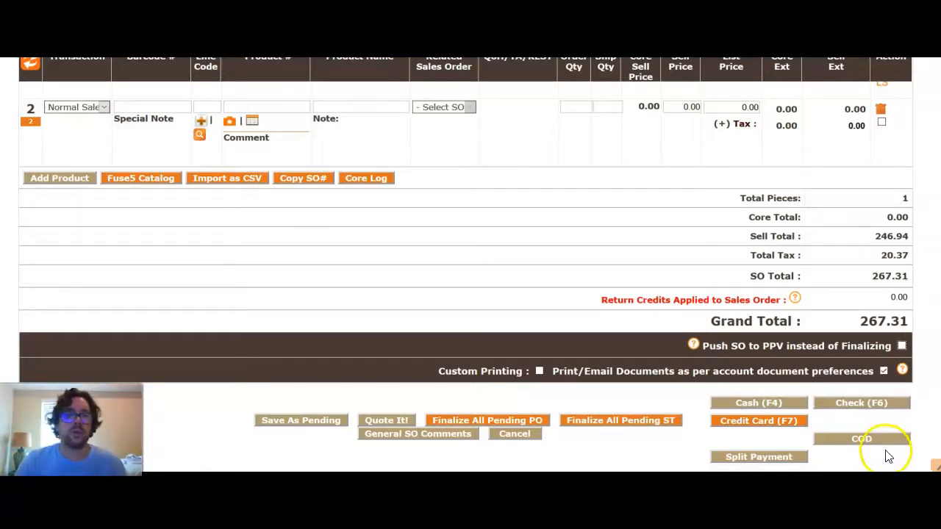
Step: Bring up the quote options for the 267.31 order
{"action": "left_click", "coordinate": [375, 422]}
{"action": "scroll", "coordinate": [383, 389], "scroll_direction": "down", "scroll_amount": 8}
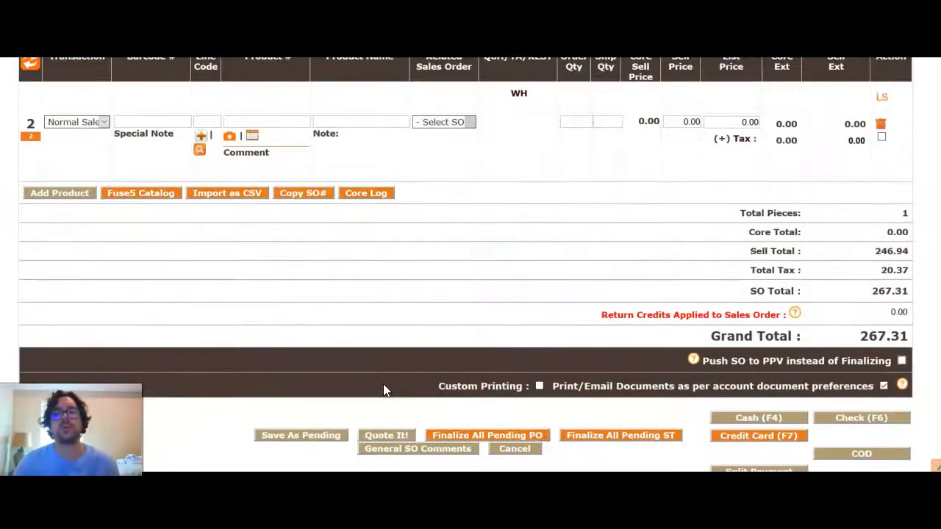
{"action": "left_click", "coordinate": [387, 392]}
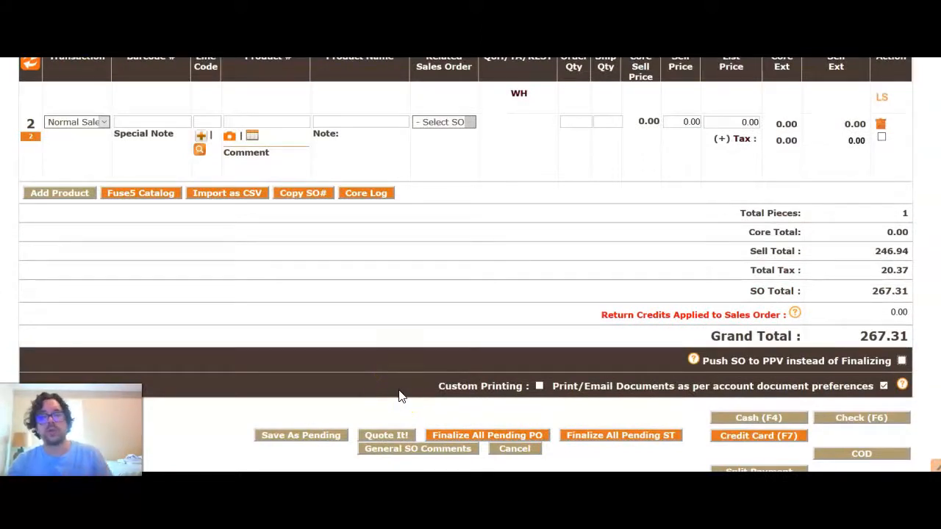
{"action": "left_click", "coordinate": [394, 437]}
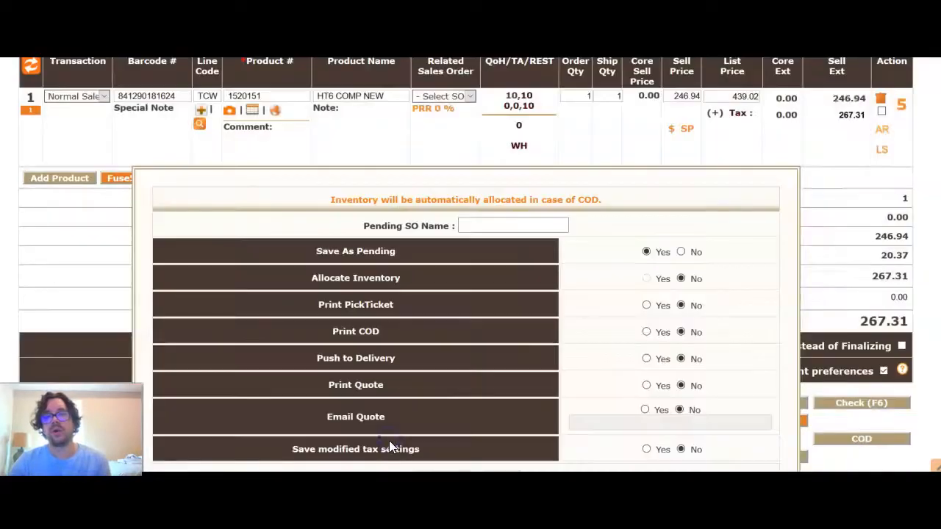
Step: Set Save As Pending to No and Email Quote to Yes, then send to the customer's e-mail
{"action": "left_click", "coordinate": [477, 226]}
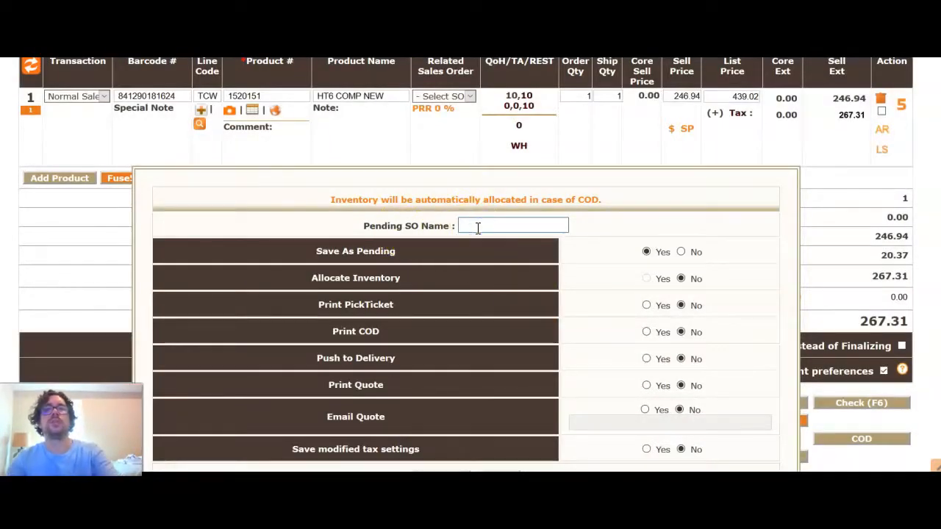
{"action": "left_click", "coordinate": [680, 252]}
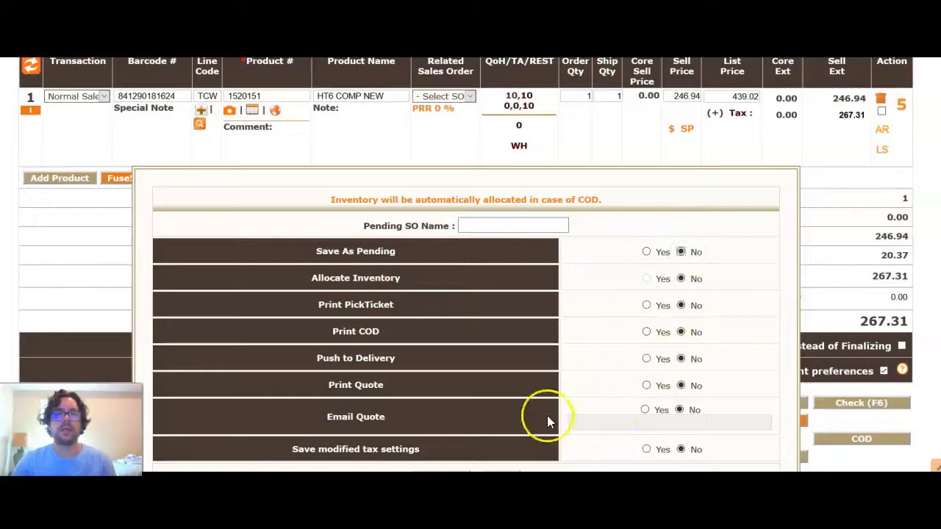
{"action": "left_click", "coordinate": [645, 414]}
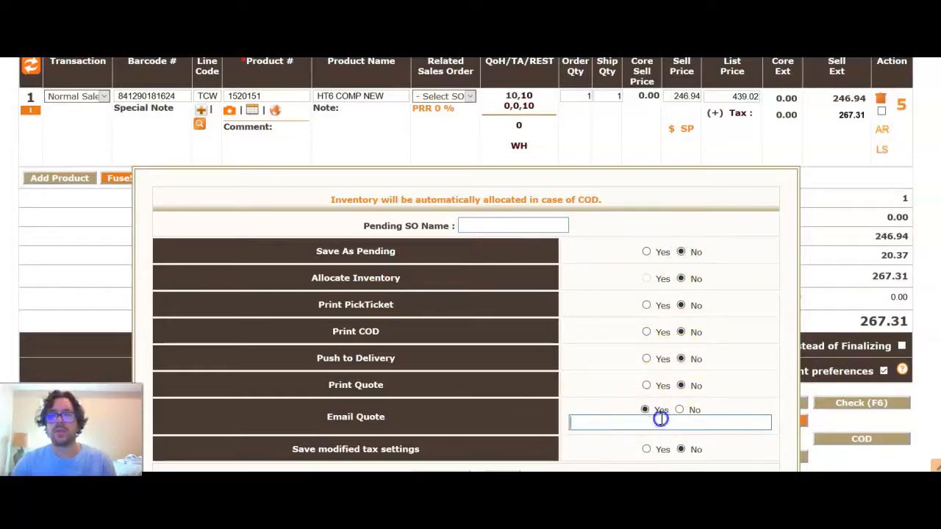
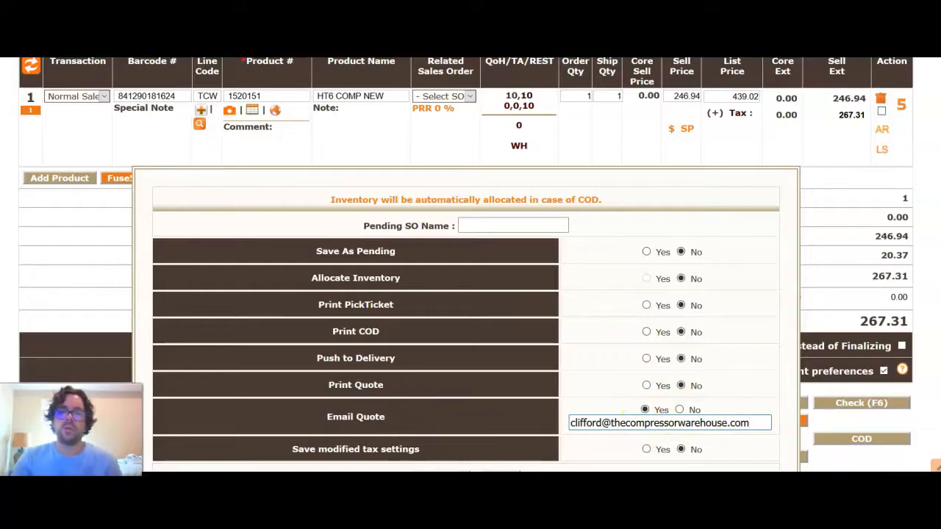
{"action": "left_click", "coordinate": [441, 472]}
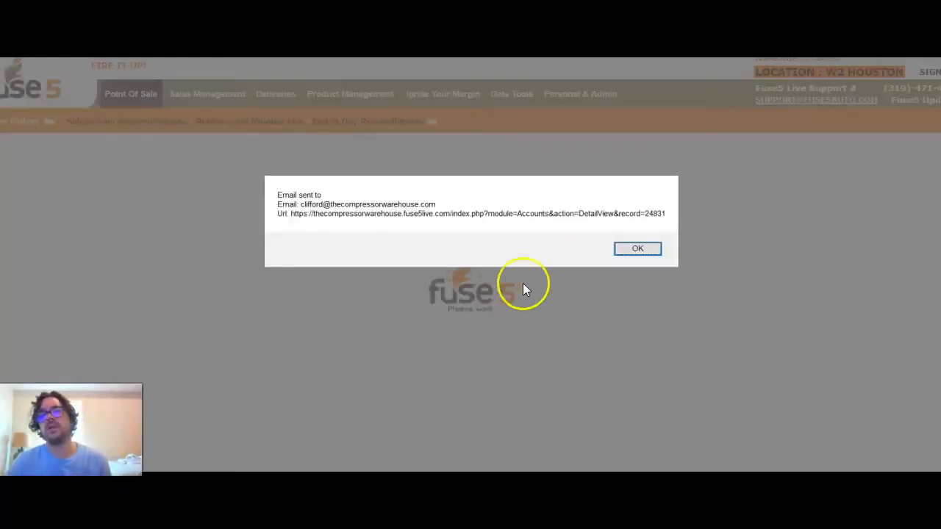
{"action": "left_click", "coordinate": [638, 248]}
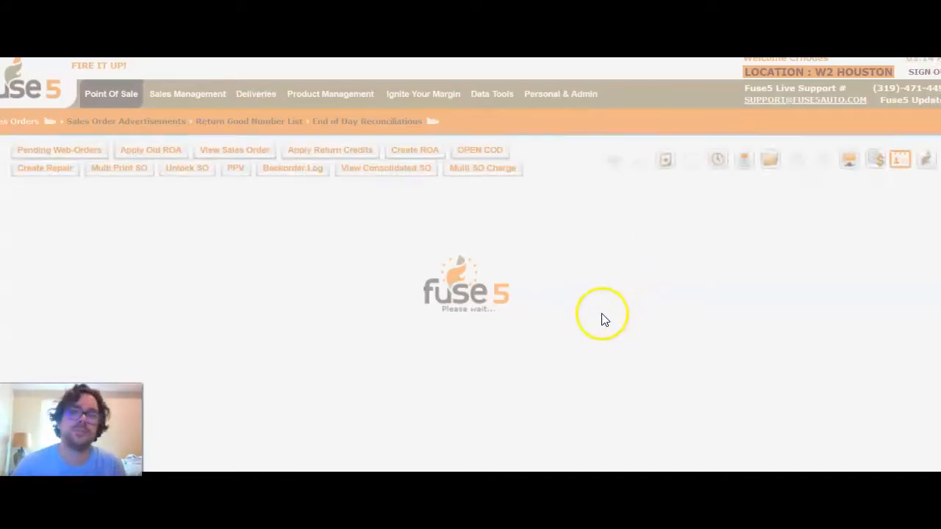